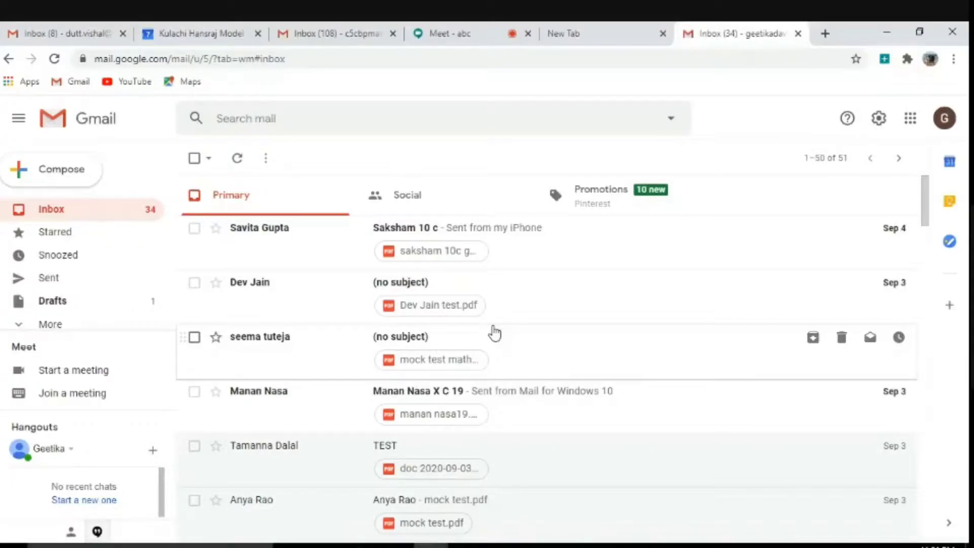
Step: Preview Dev Jain test.pdf and open the Connect more apps catalogue from Open with
click(456, 307)
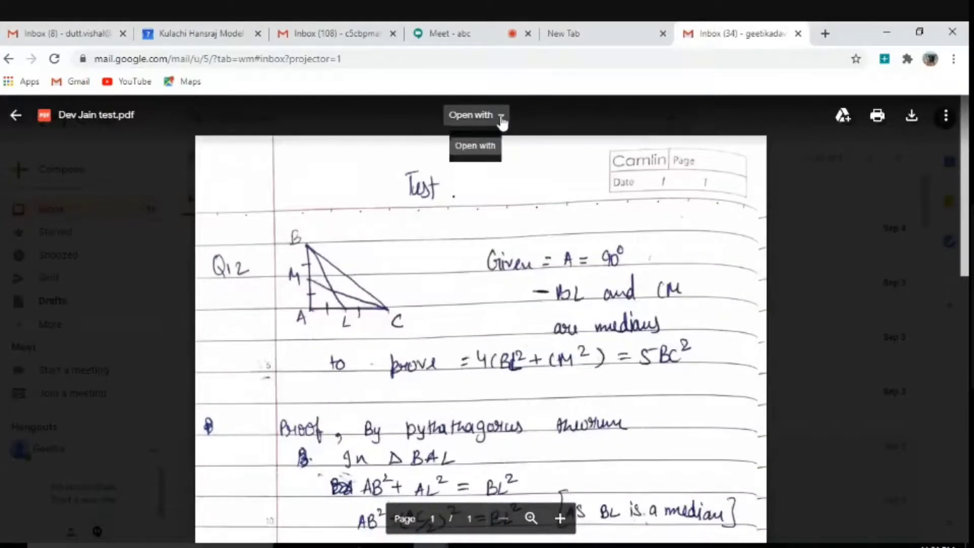
click(503, 122)
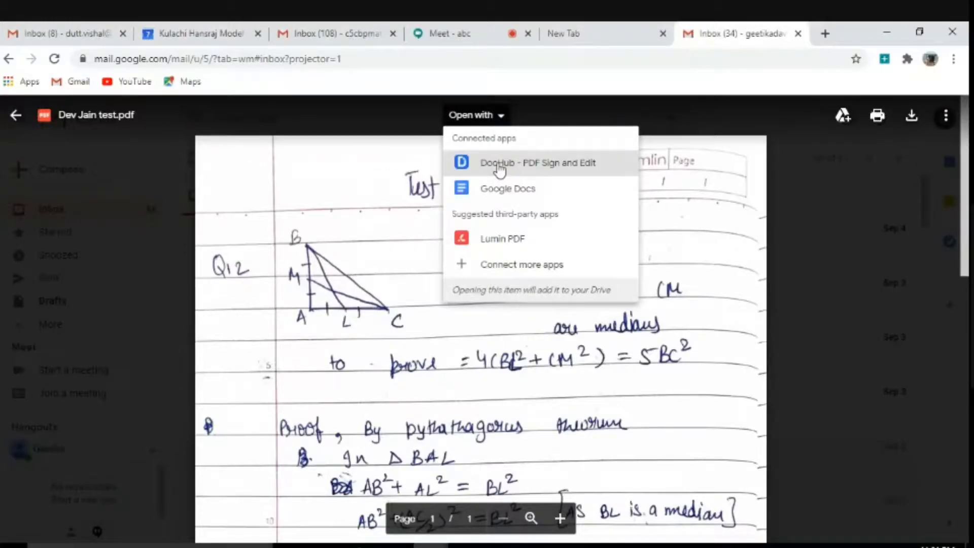
click(496, 267)
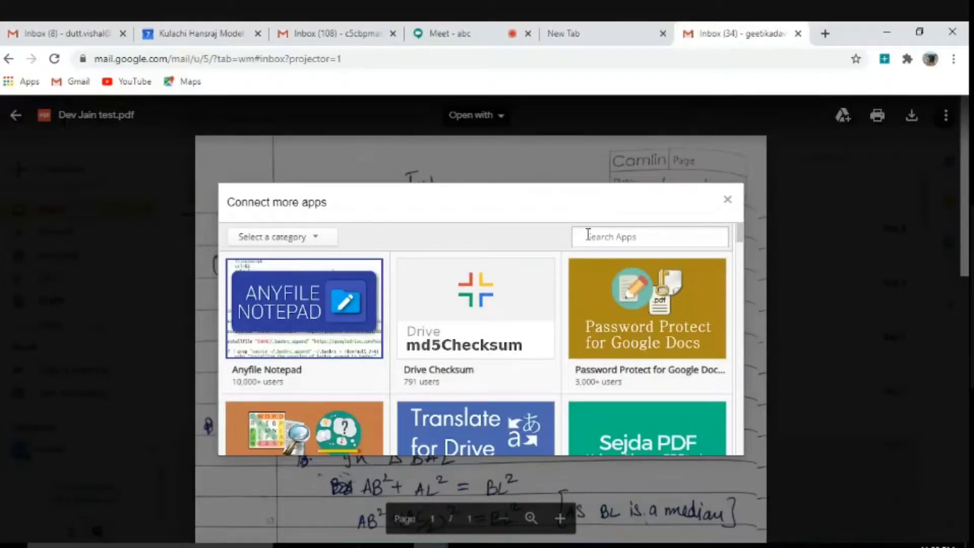
text(b)
text(oc hub)
Step: Search the app catalogue for DocHub and connect it to the Gmail account
key(Return)
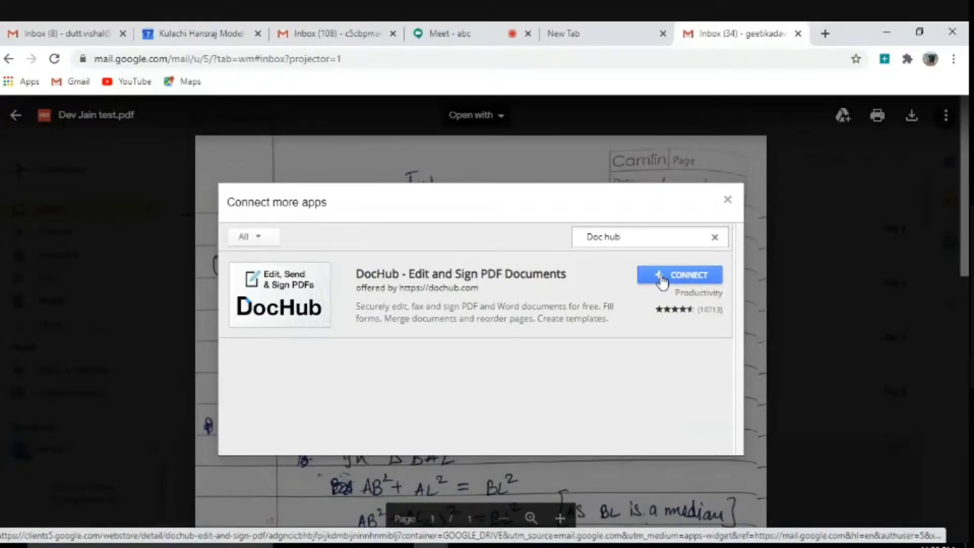
click(660, 280)
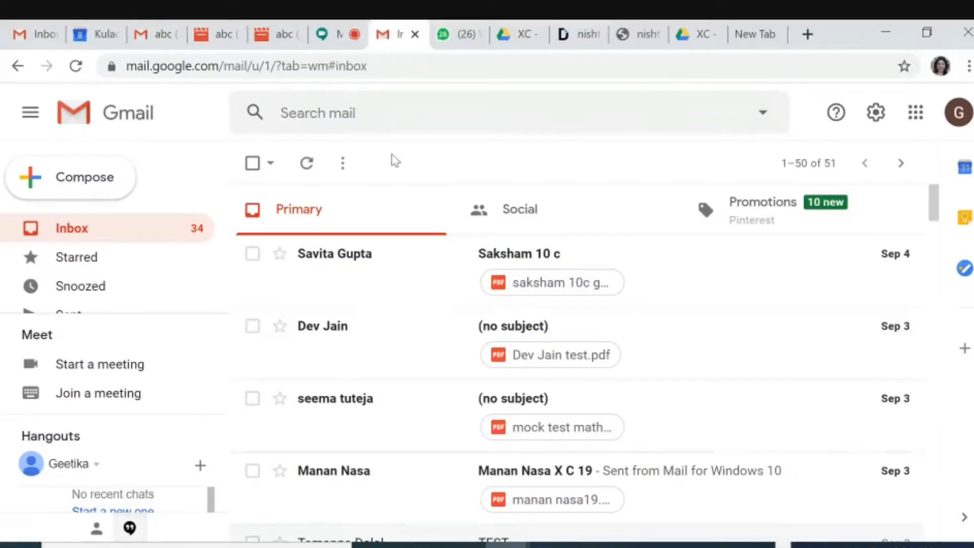
click(461, 37)
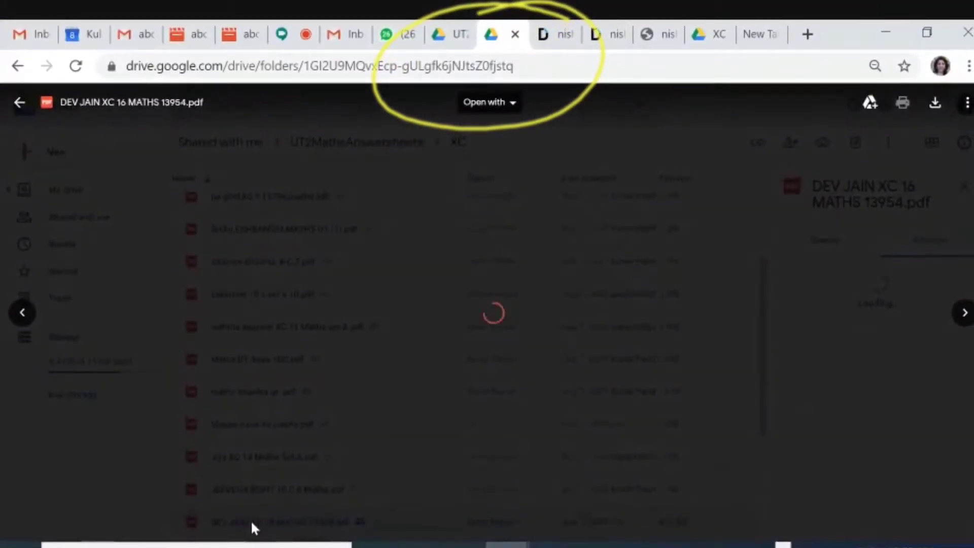
click(513, 104)
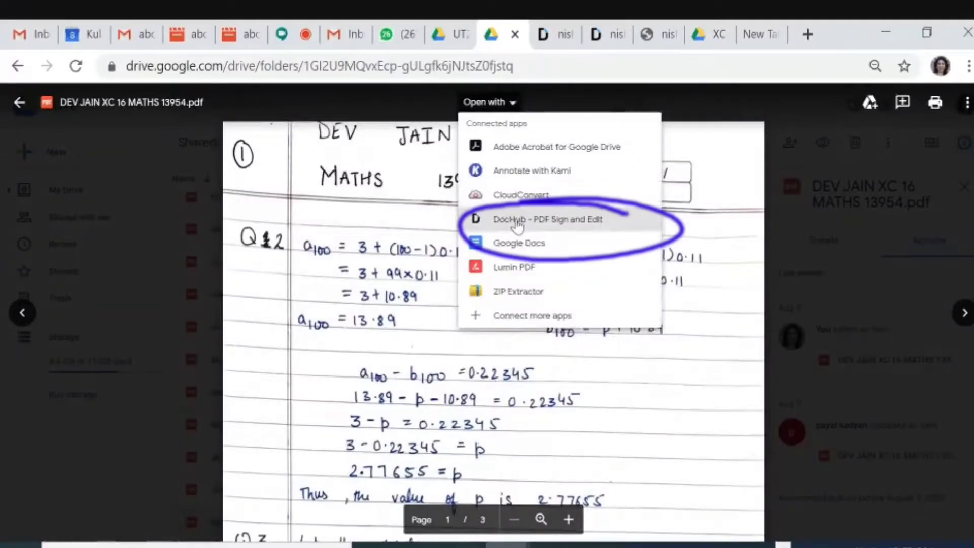
click(517, 221)
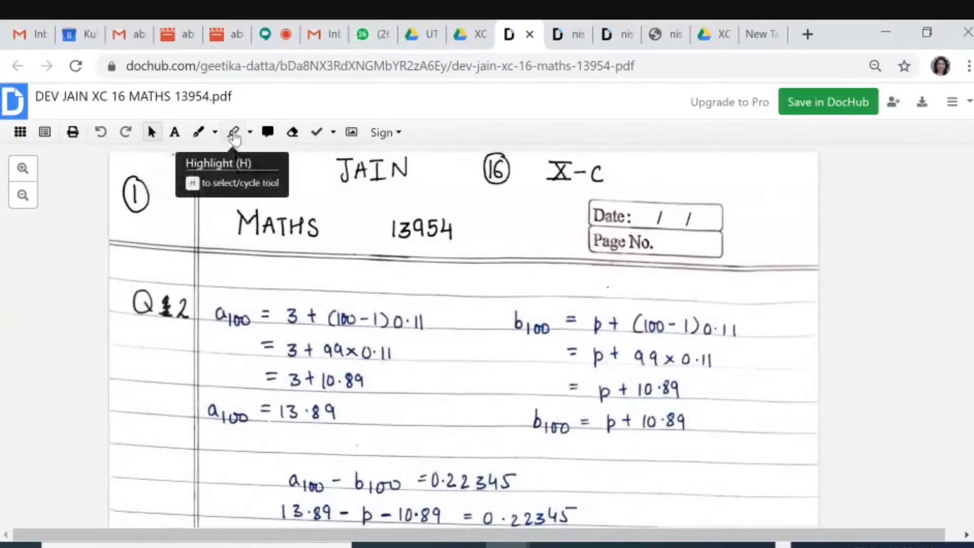
click(233, 132)
drag(227, 272, 287, 351)
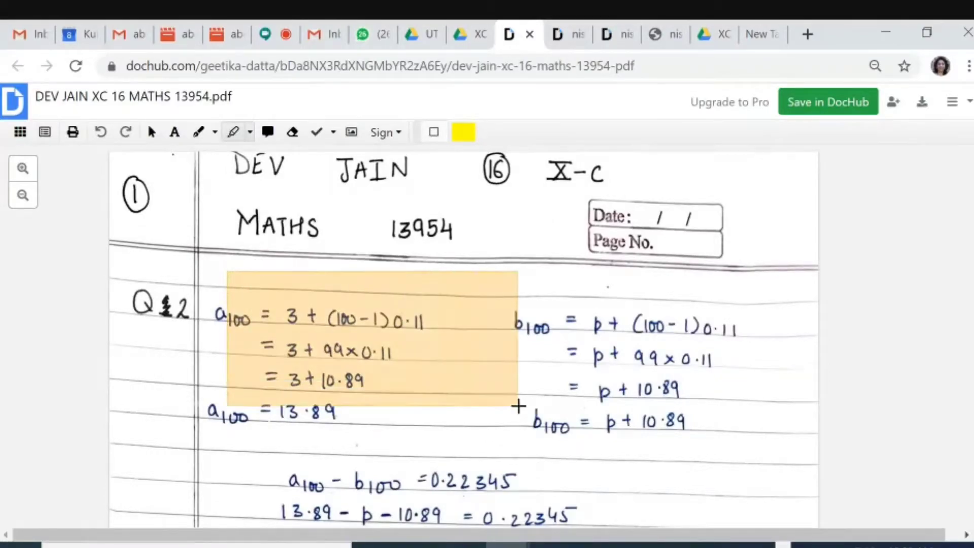
drag(287, 351, 516, 406)
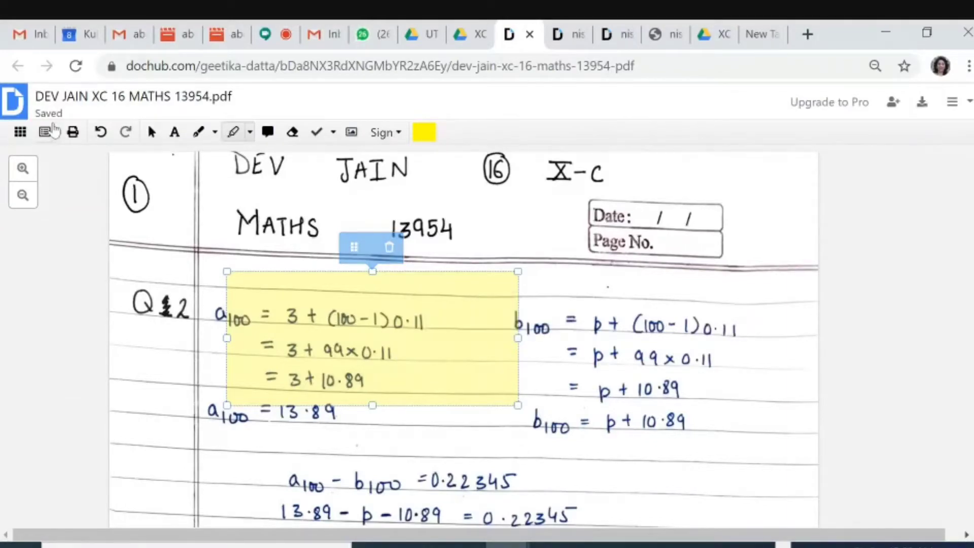
click(99, 133)
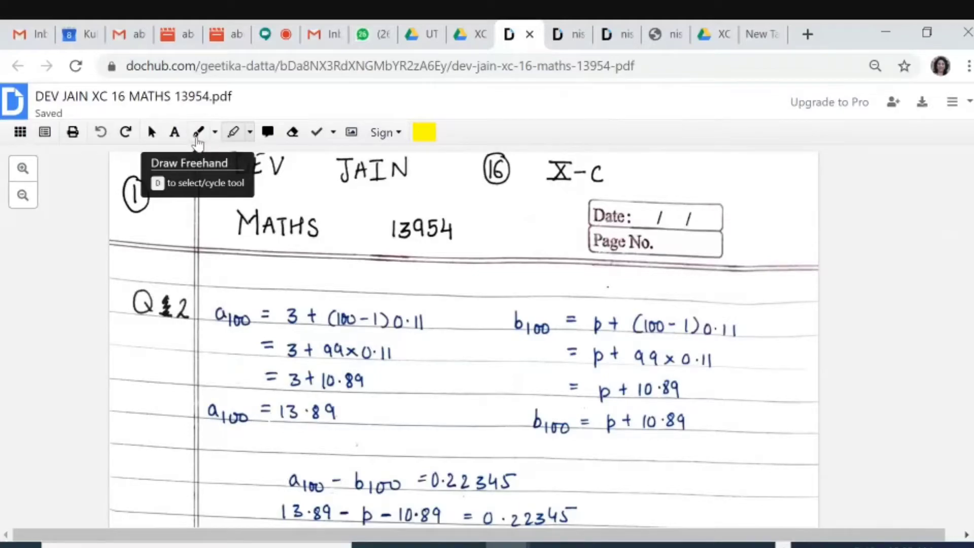
Step: With the red pen, tick the a100 = 13.89, b100 = p + 10.89 and p-value lines
click(196, 134)
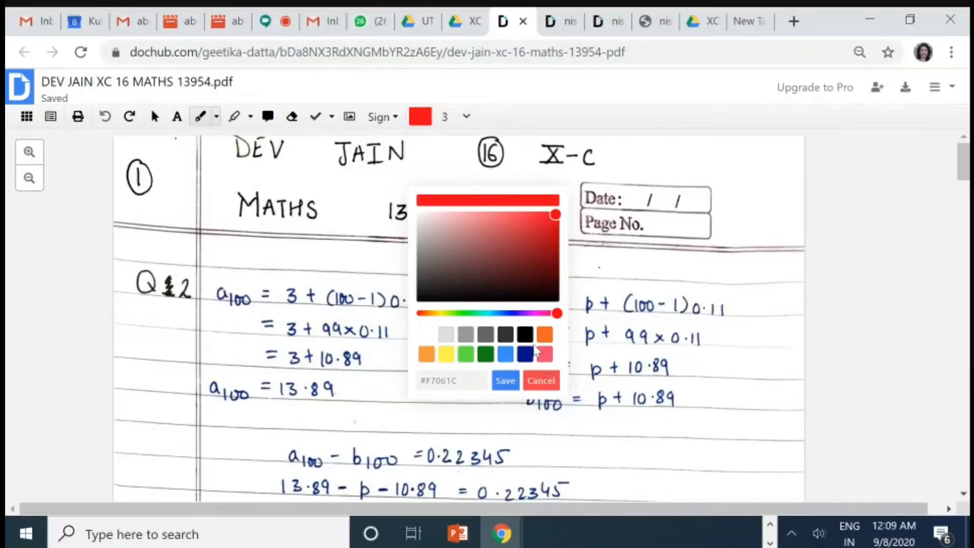
click(421, 119)
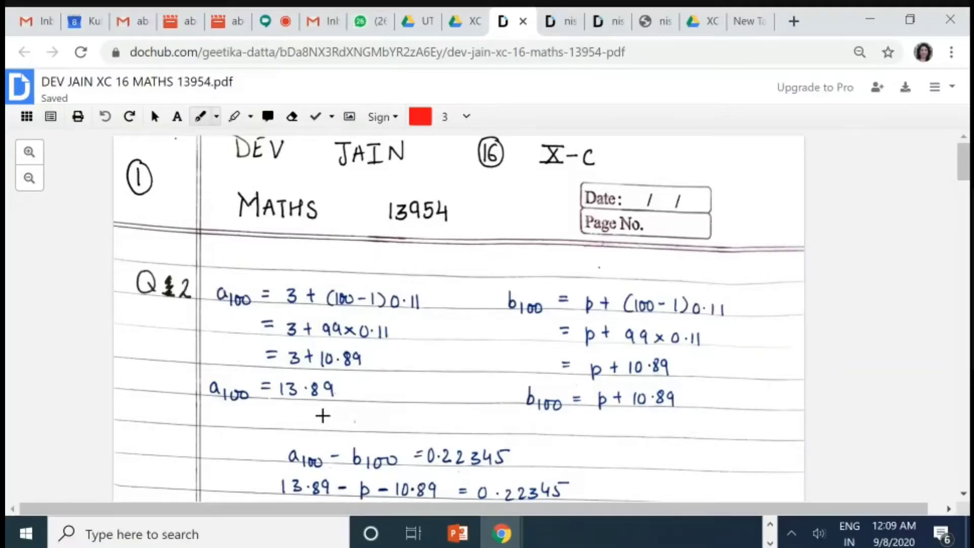
drag(287, 426, 375, 369)
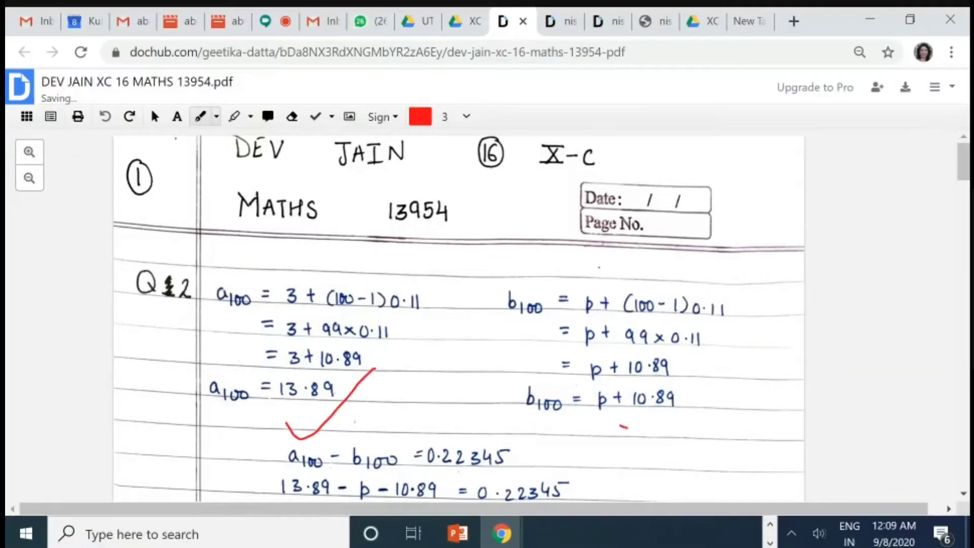
drag(620, 427, 695, 374)
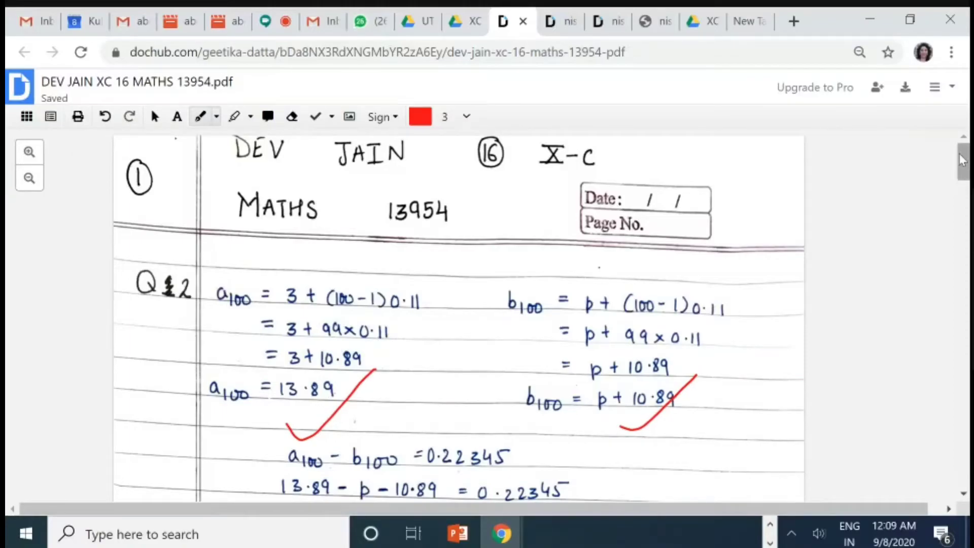
drag(962, 158, 961, 184)
drag(388, 386, 472, 312)
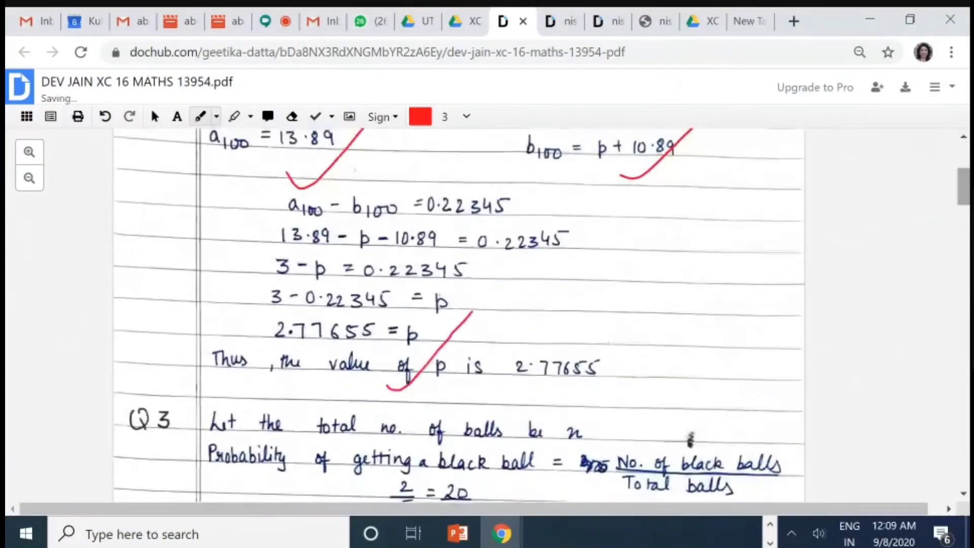
Step: Write the awarded mark beside the working and circle it in red
mouse_move(639, 263)
mouse_down()
mouse_move(626, 278)
mouse_move(649, 299)
mouse_up()
click(616, 223)
drag(616, 224, 578, 243)
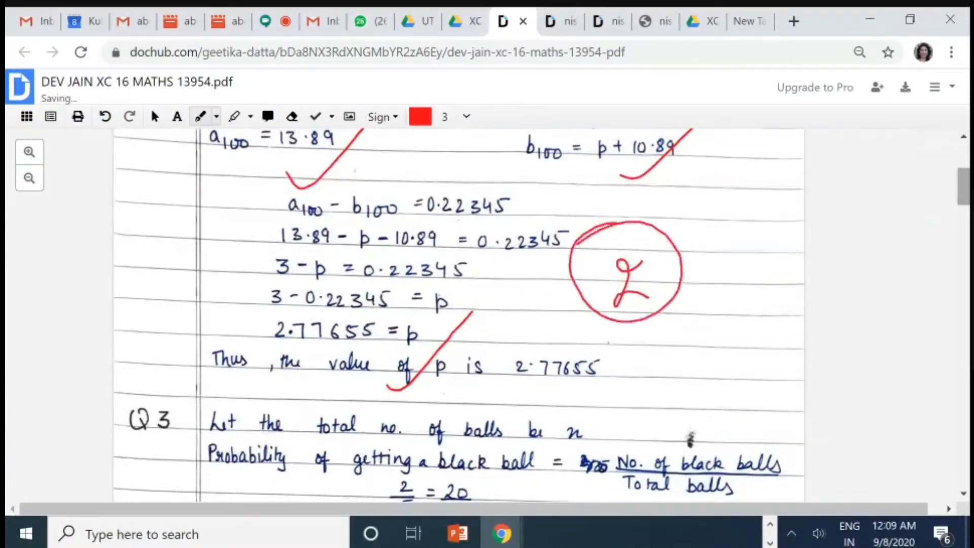
drag(967, 169, 966, 207)
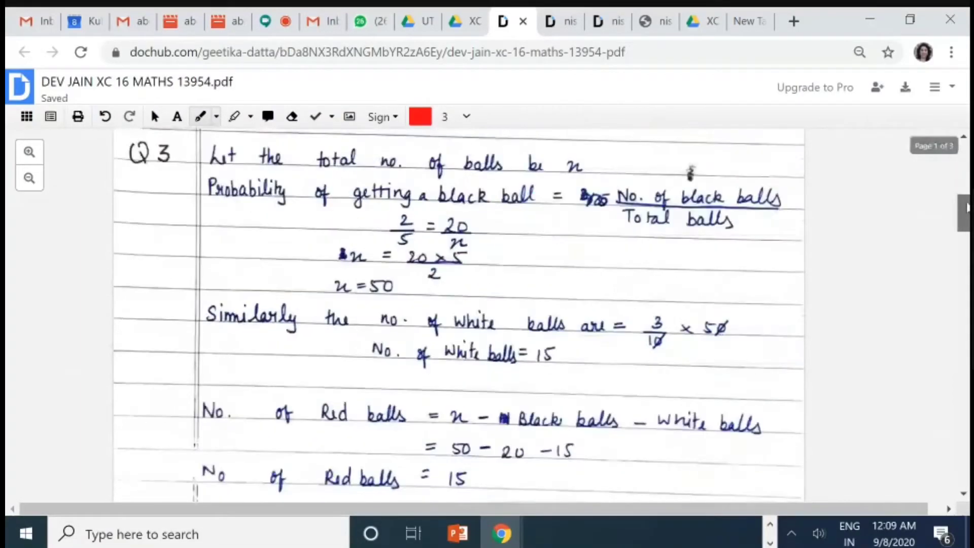
scroll(966, 207, up, 1)
drag(380, 343, 470, 290)
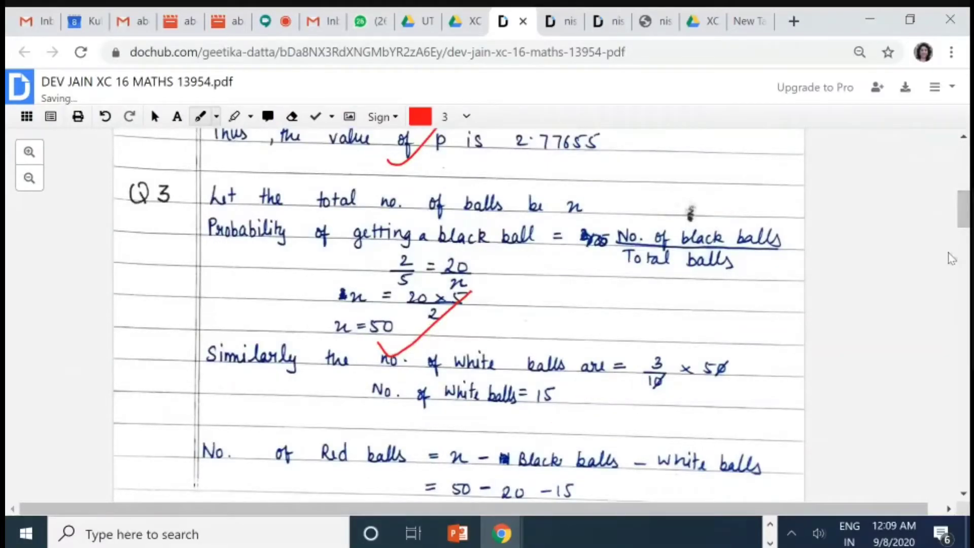
drag(963, 226, 963, 260)
drag(459, 359, 561, 289)
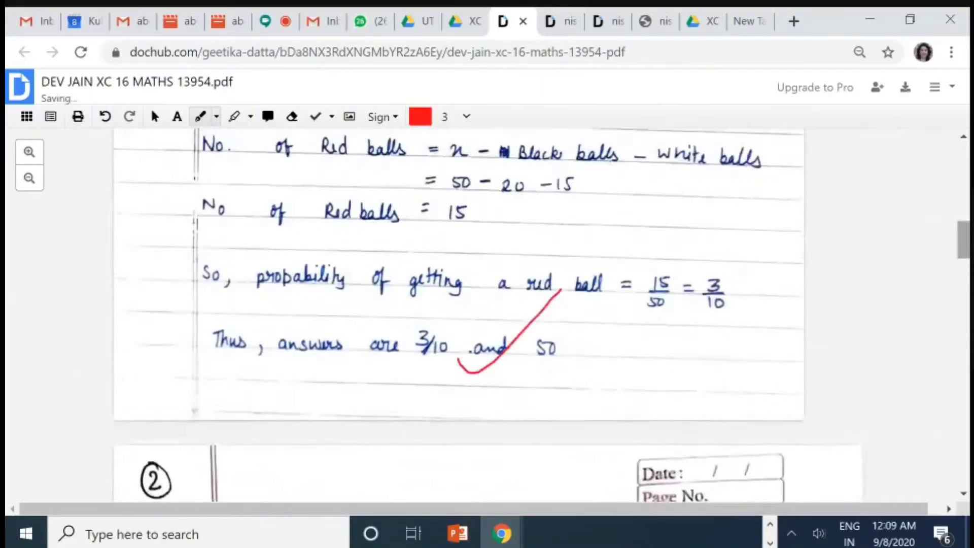
mouse_move(639, 244)
mouse_down()
mouse_move(652, 260)
mouse_move(644, 282)
mouse_up()
drag(665, 212, 625, 227)
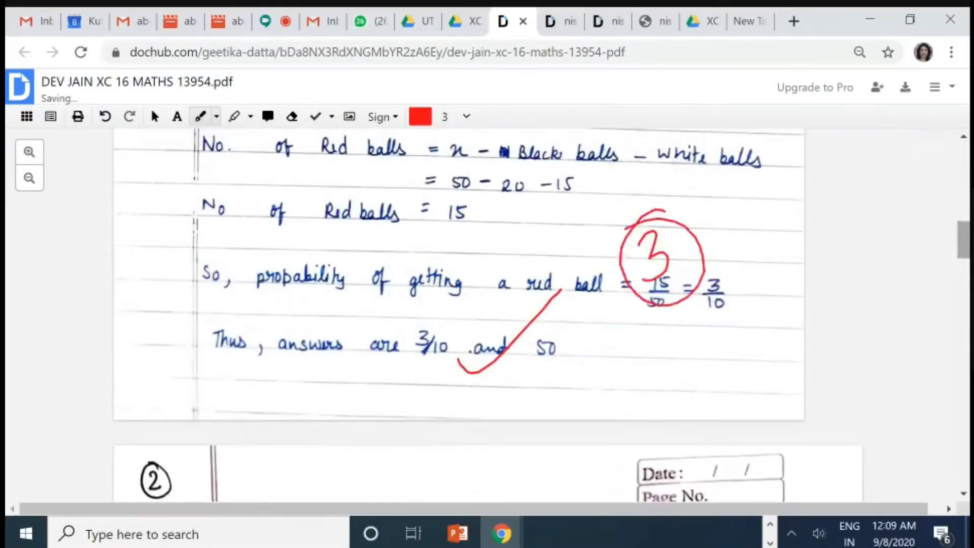
drag(964, 249, 965, 291)
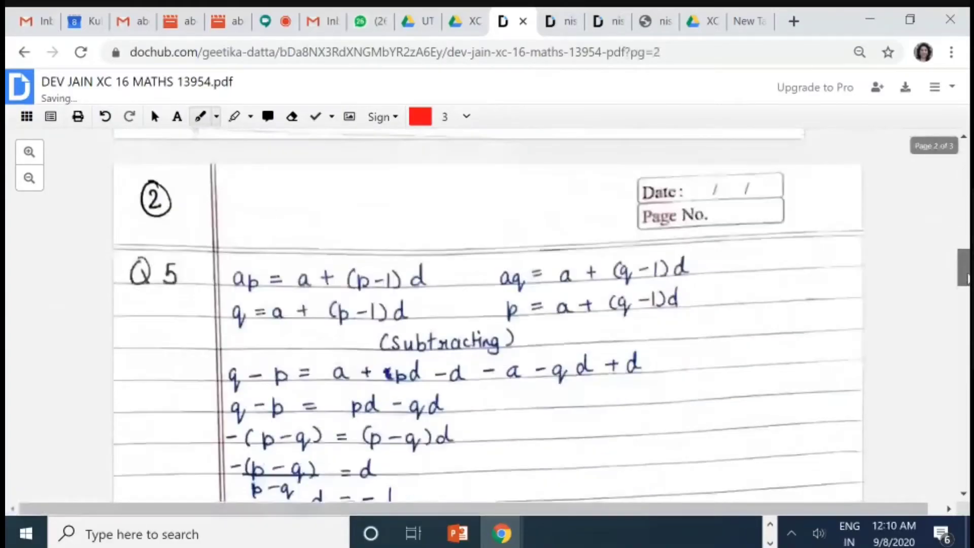
Step: Tick Q5's steps, add a circled 4, and circle the −2b/2 and −2a/2 results
drag(365, 383, 438, 329)
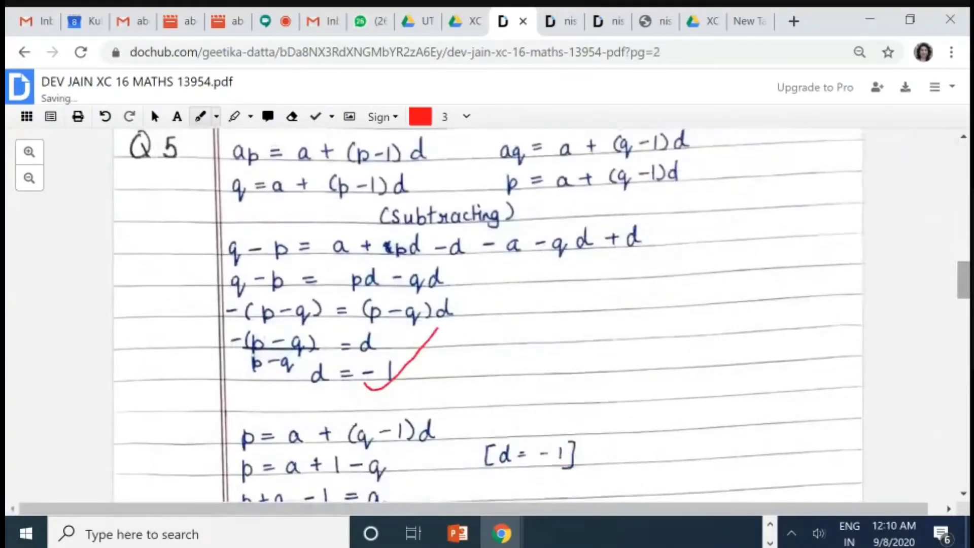
drag(390, 477, 450, 436)
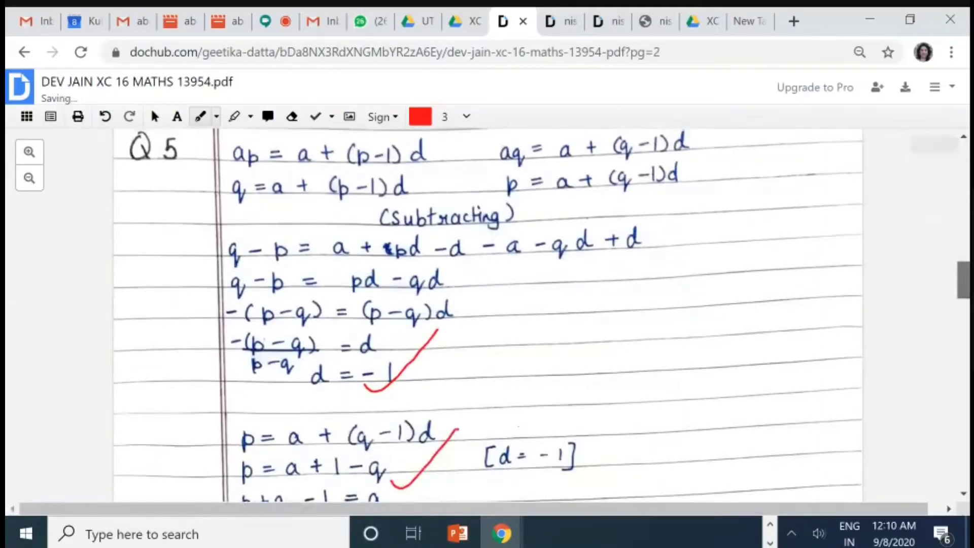
scroll(488, 315, down, 1)
scroll(488, 314, down, 3)
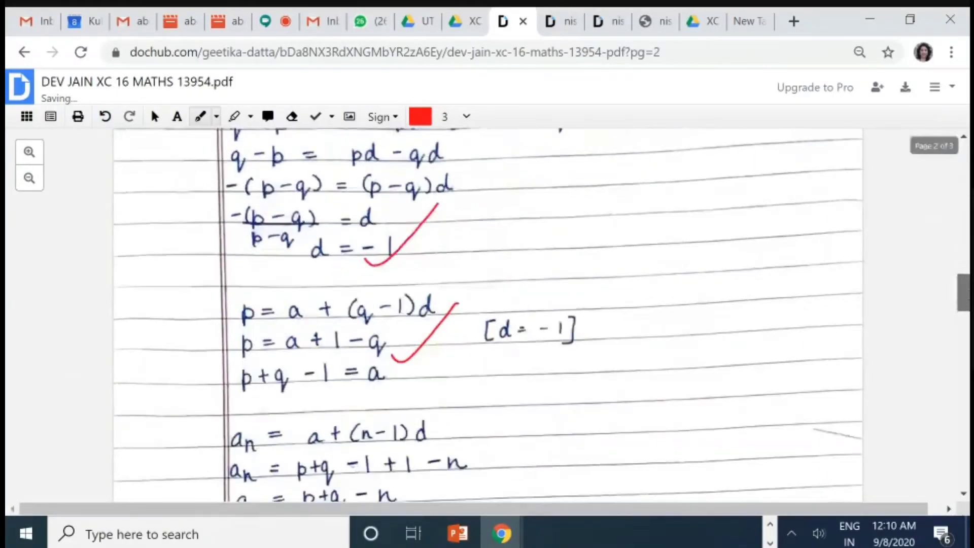
scroll(488, 314, down, 4)
scroll(488, 314, down, 3)
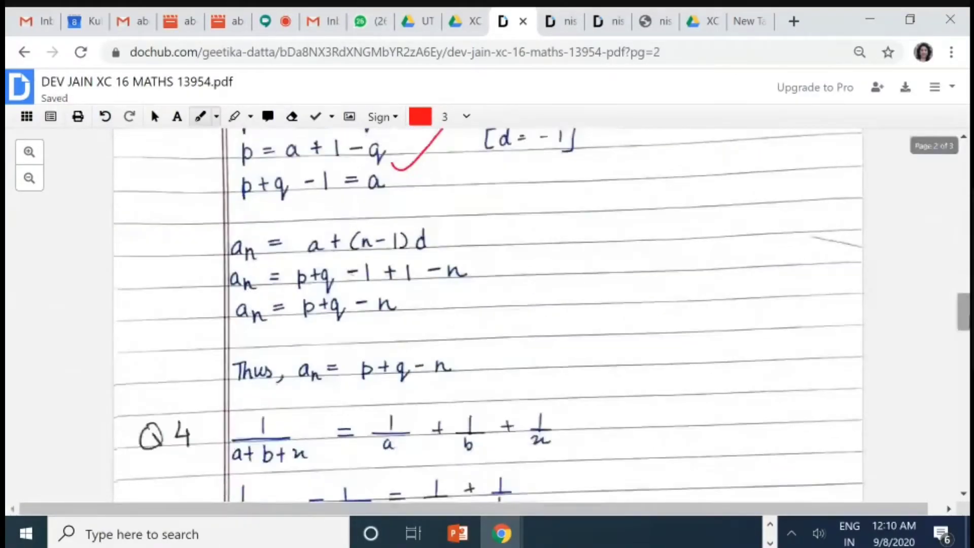
drag(371, 375, 468, 287)
mouse_move(573, 204)
mouse_down()
mouse_move(568, 252)
mouse_move(597, 241)
mouse_move(585, 271)
mouse_up()
mouse_move(561, 199)
mouse_down()
mouse_move(586, 290)
mouse_move(583, 187)
mouse_up()
scroll(489, 314, down, 8)
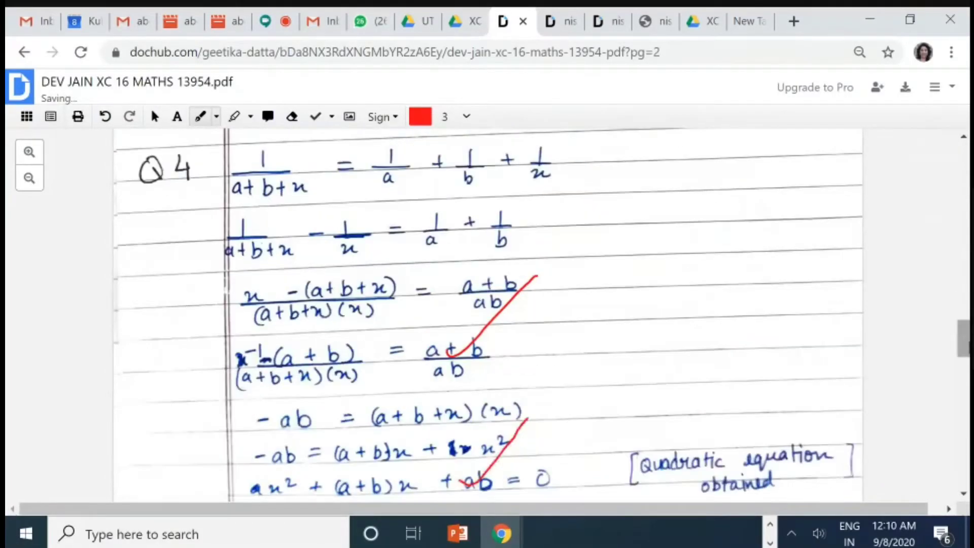
drag(967, 345, 964, 402)
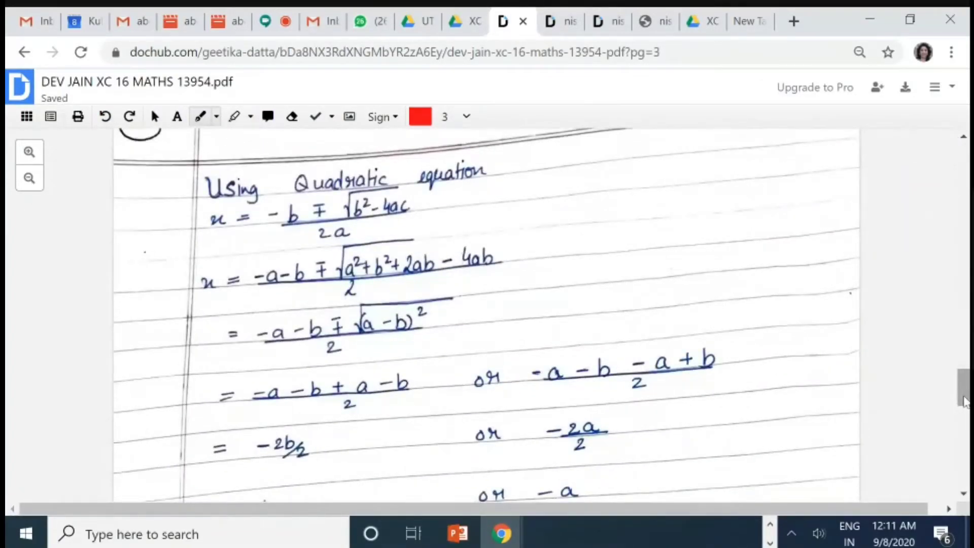
drag(318, 404, 305, 375)
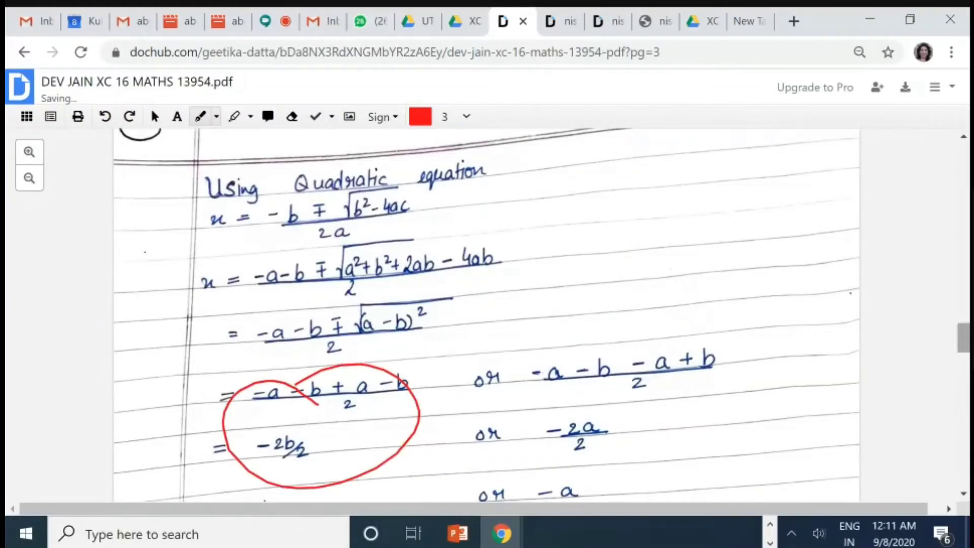
drag(582, 388, 630, 416)
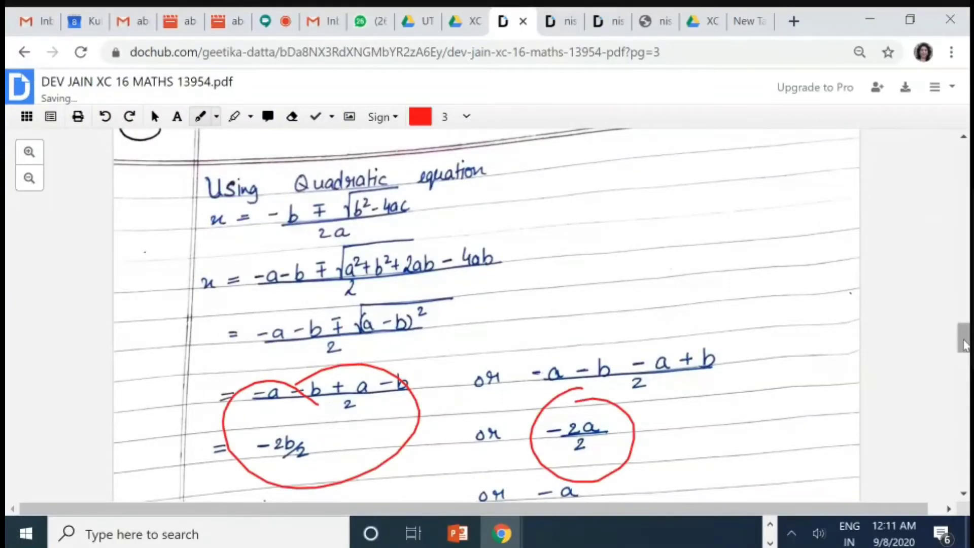
drag(965, 345, 965, 358)
scroll(965, 358, down, 1)
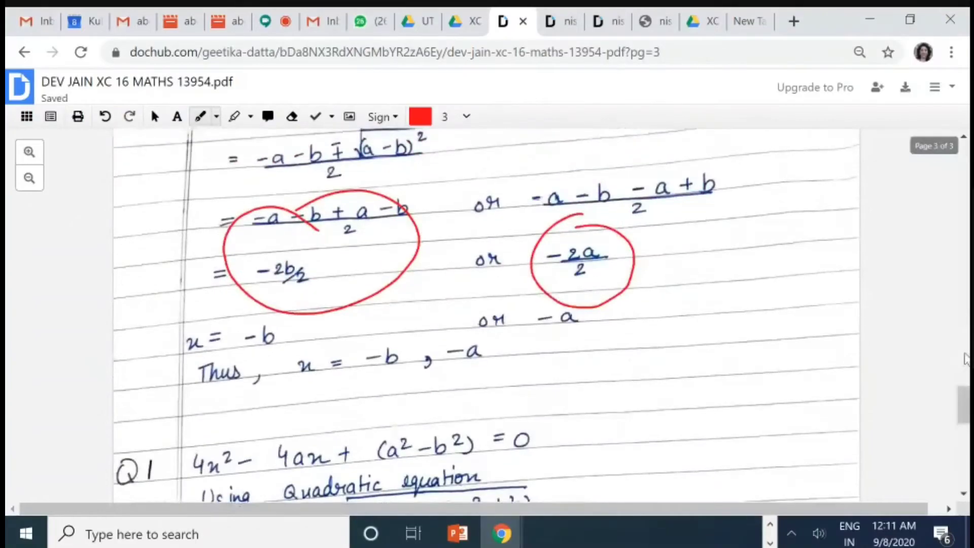
drag(130, 236, 153, 335)
drag(966, 354, 965, 458)
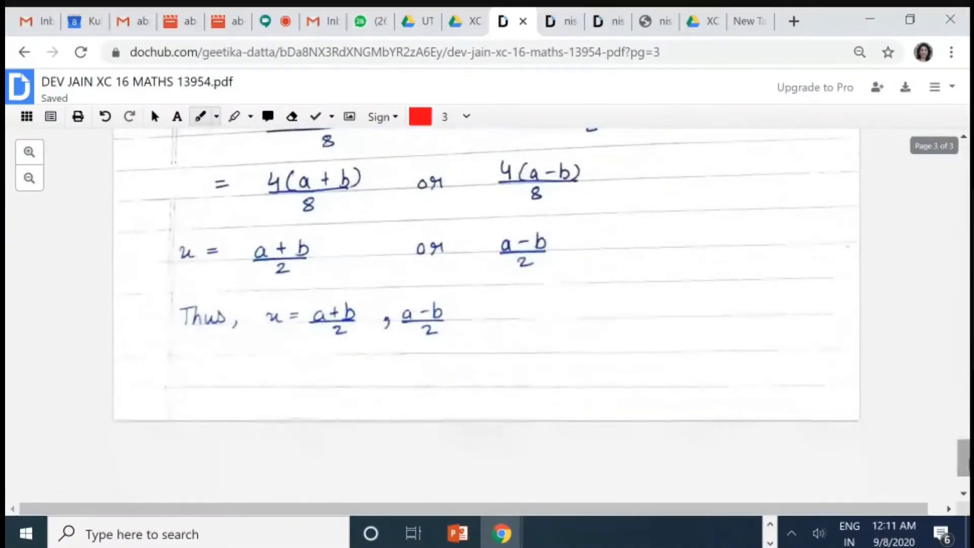
Step: Tick Q1's (a+b)/2 and (a−b)/2 answers and award a circled mark of 2
drag(291, 332, 389, 240)
mouse_move(376, 359)
mouse_down()
mouse_move(405, 312)
mouse_move(445, 286)
mouse_up()
drag(558, 246, 583, 287)
mouse_move(588, 200)
mouse_down()
mouse_move(564, 320)
mouse_move(556, 213)
mouse_up()
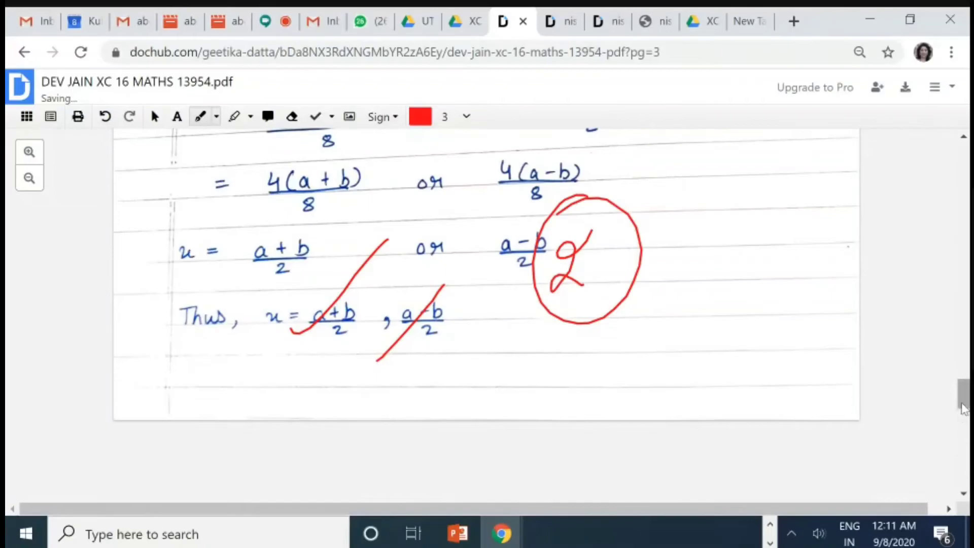
scroll(962, 418, down, 2)
Step: Return to page 1 and write a circled total score of 14/15 near Q2
key(ctrl+Home)
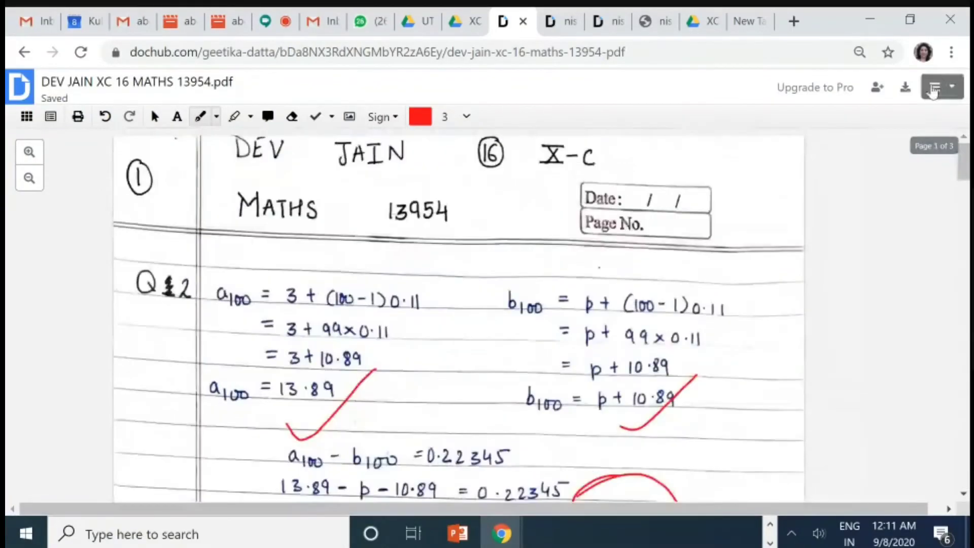
drag(164, 201, 180, 259)
drag(180, 224, 197, 221)
mouse_move(197, 219)
mouse_down()
mouse_move(198, 245)
mouse_move(166, 299)
mouse_up()
drag(195, 289, 196, 306)
drag(230, 263, 217, 310)
drag(200, 287, 206, 328)
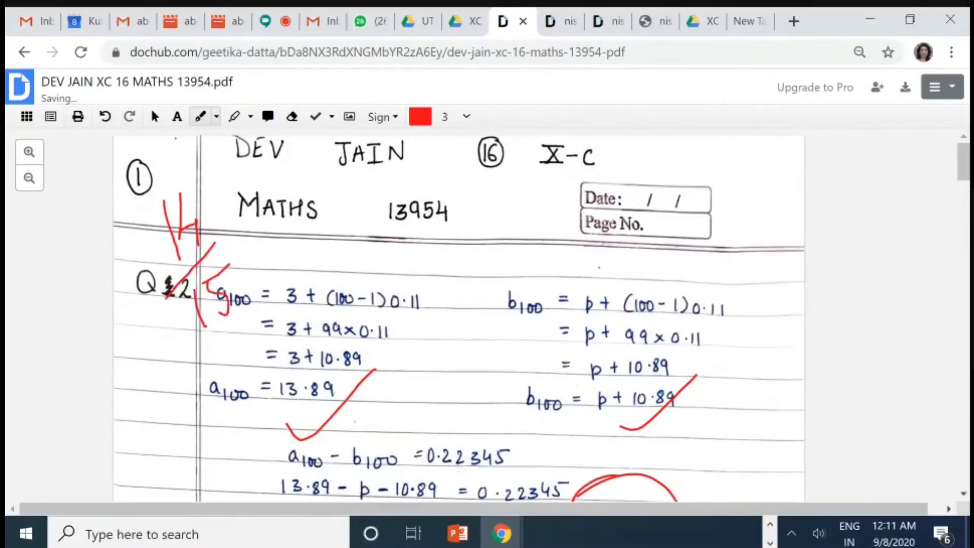
drag(182, 181, 177, 185)
Step: Write 'Good' in red across Q2's working and add an underlined signature below it
mouse_move(322, 255)
mouse_down()
mouse_move(340, 288)
mouse_move(387, 275)
mouse_move(392, 223)
mouse_up()
mouse_move(396, 372)
mouse_down()
mouse_move(424, 380)
mouse_move(402, 407)
mouse_up()
drag(426, 365, 473, 377)
drag(472, 342, 504, 375)
drag(436, 431, 515, 385)
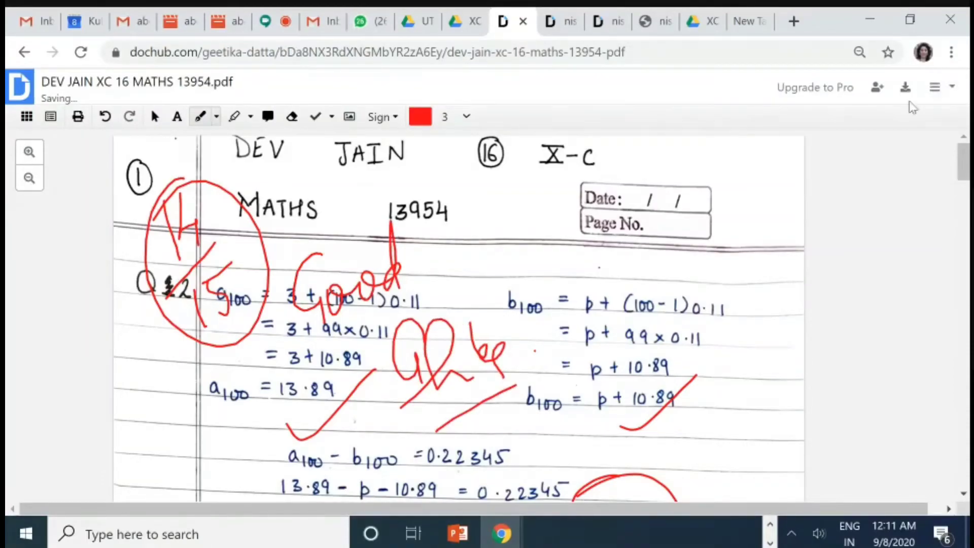
Step: Save the marked answer sheet PDF to the computer using DocHub's Download/Export options
click(934, 90)
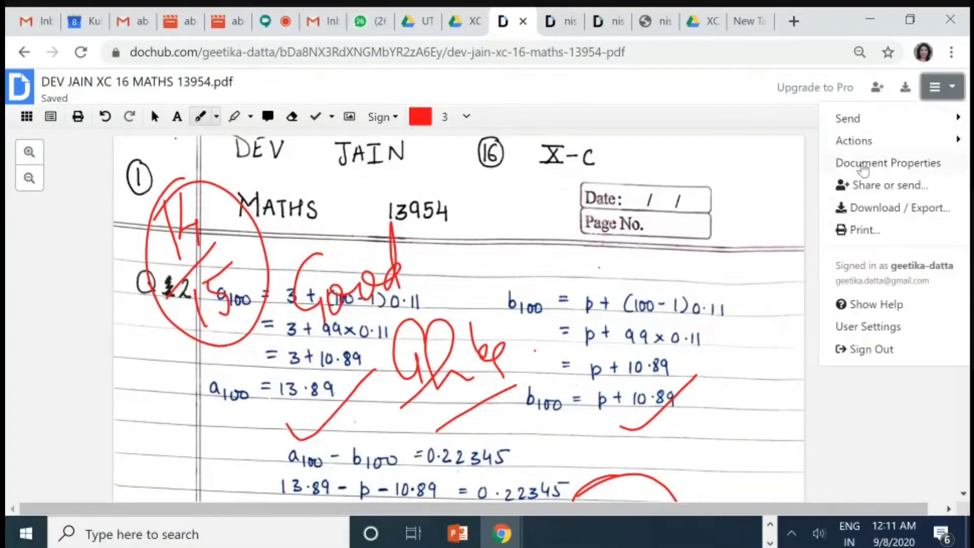
click(683, 86)
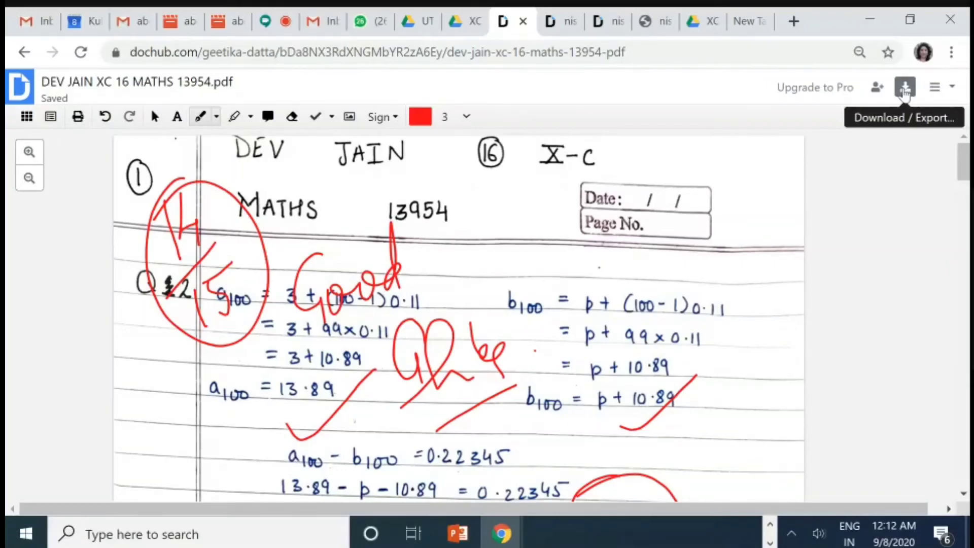
click(905, 90)
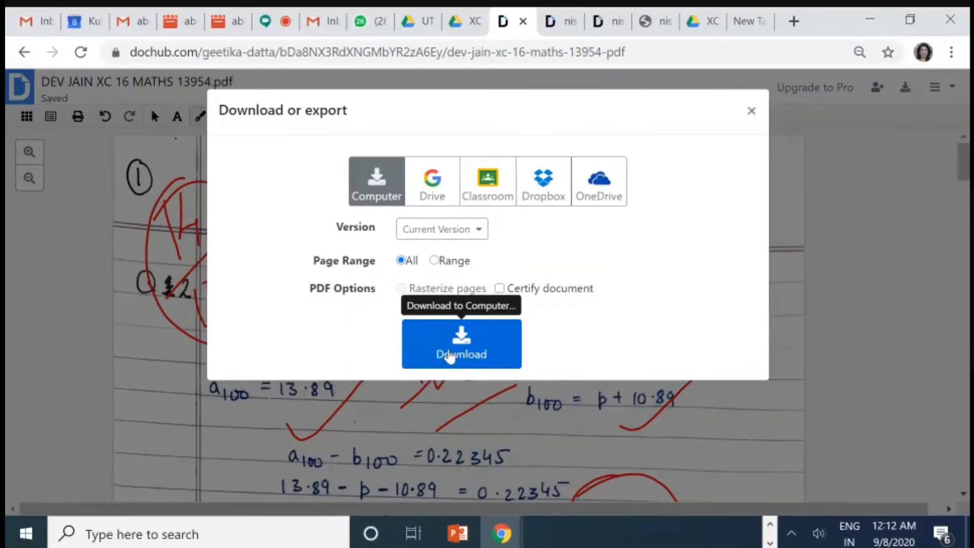
click(450, 356)
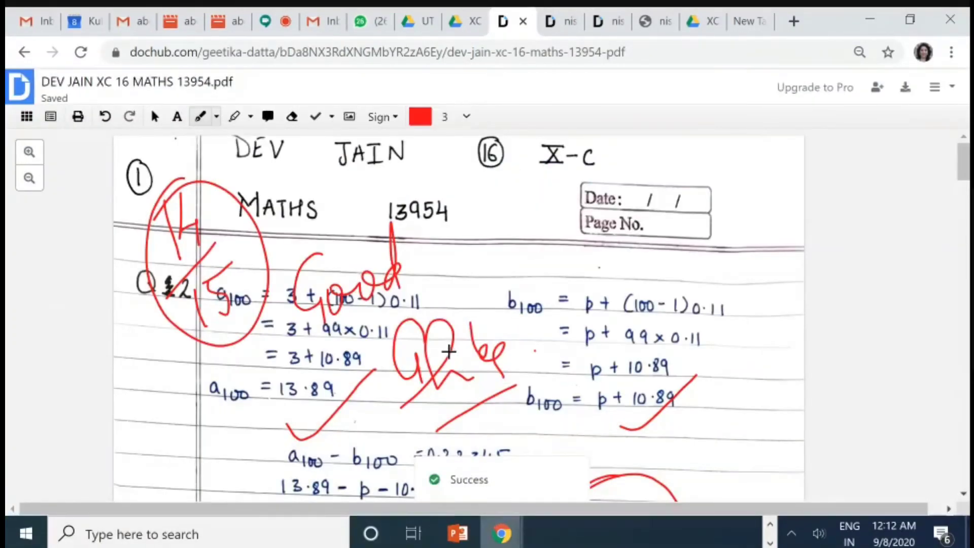